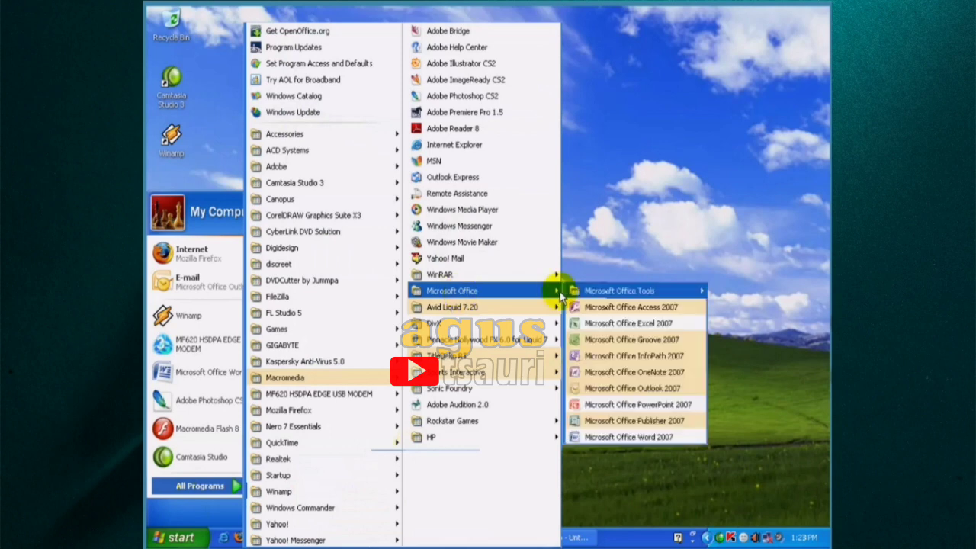
- Launch Microsoft Office Word 2007 and create a new blank document
click(593, 441)
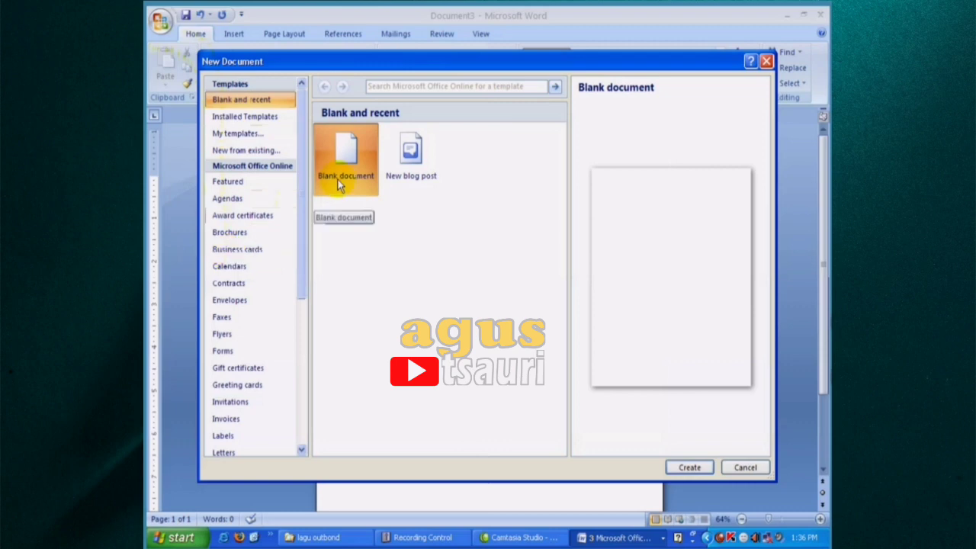
click(694, 467)
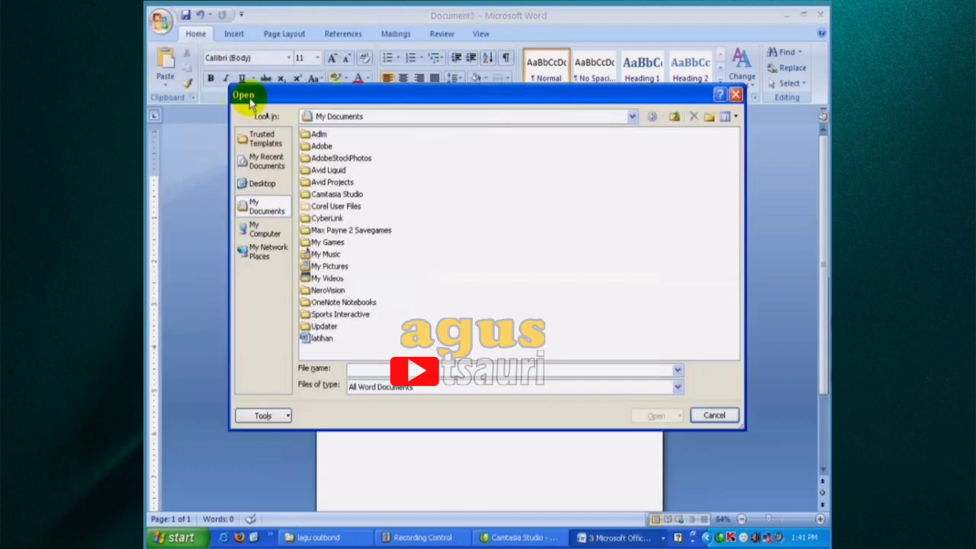
- Open the existing document latihan from My Documents
click(320, 340)
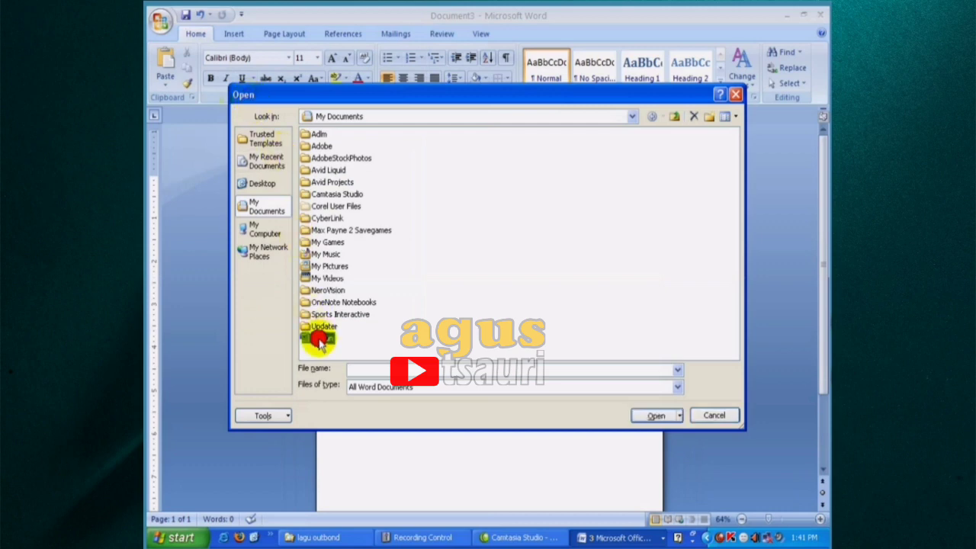
click(645, 416)
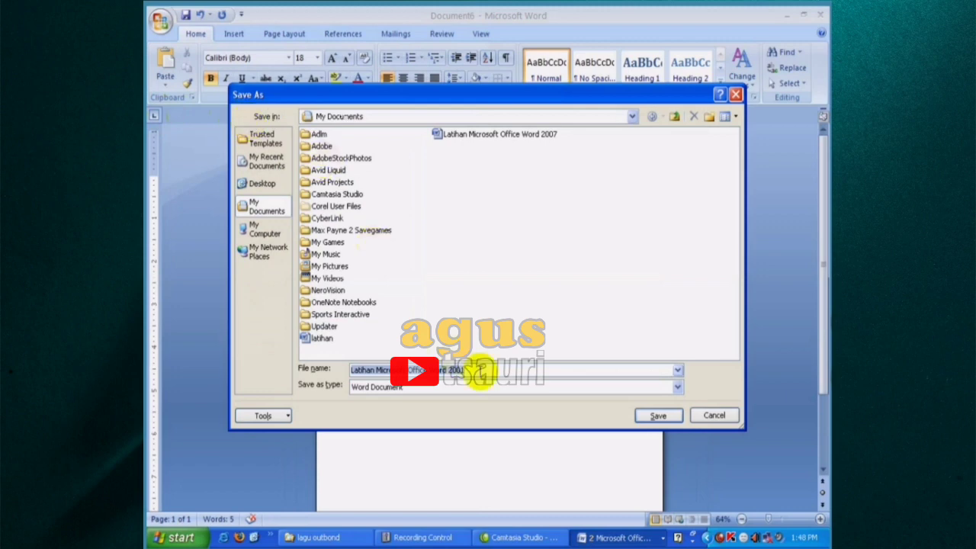
- Save the document in My Documents as a Word Document named Latihan Microsoft Office Word 2001
click(465, 371)
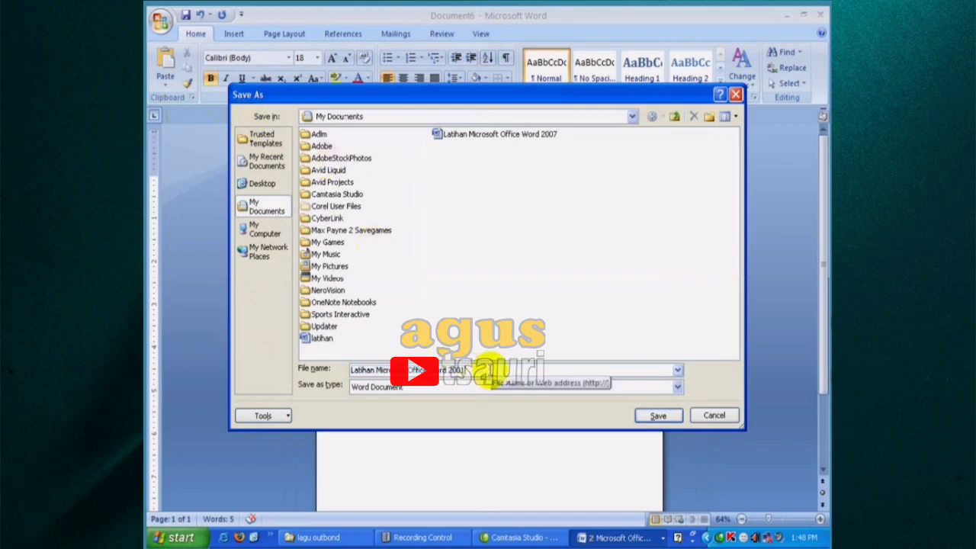
drag(485, 372, 347, 369)
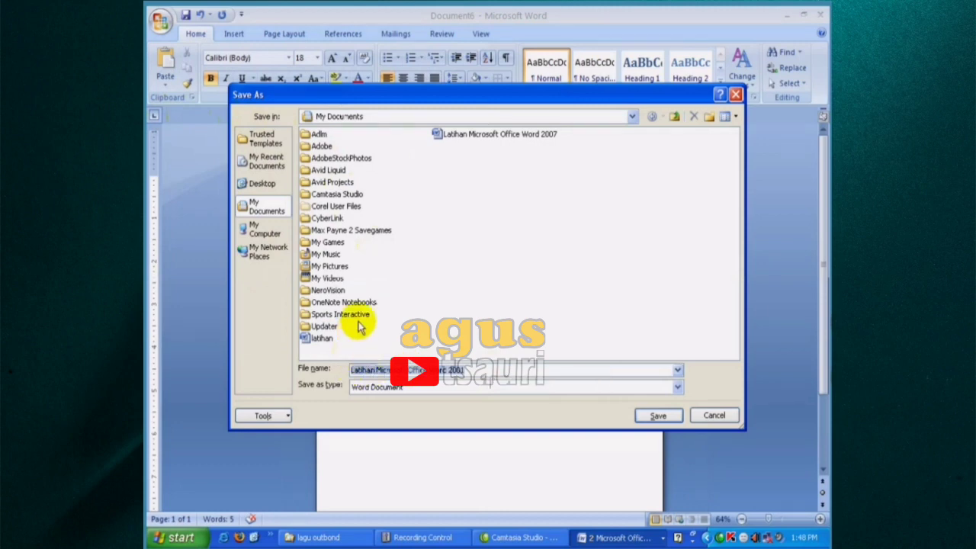
click(660, 417)
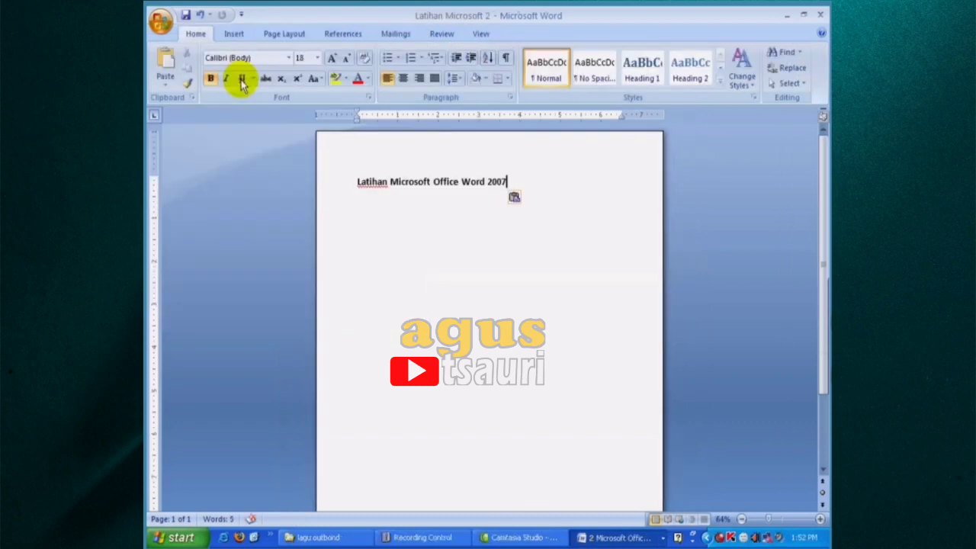
- Save a copy as Latihan Microsoft 3 in My Computer's Documents, and cancel closing that document
key(F12)
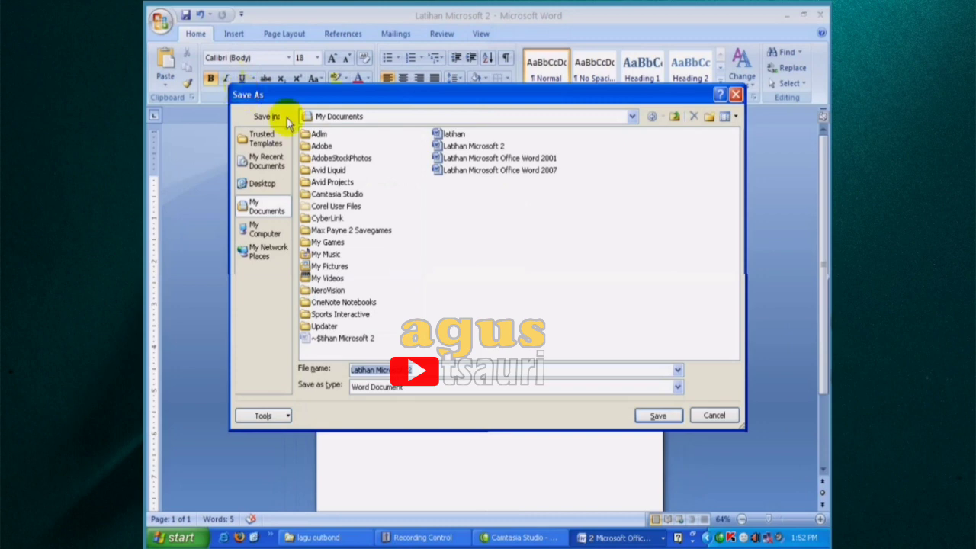
click(393, 118)
click(396, 119)
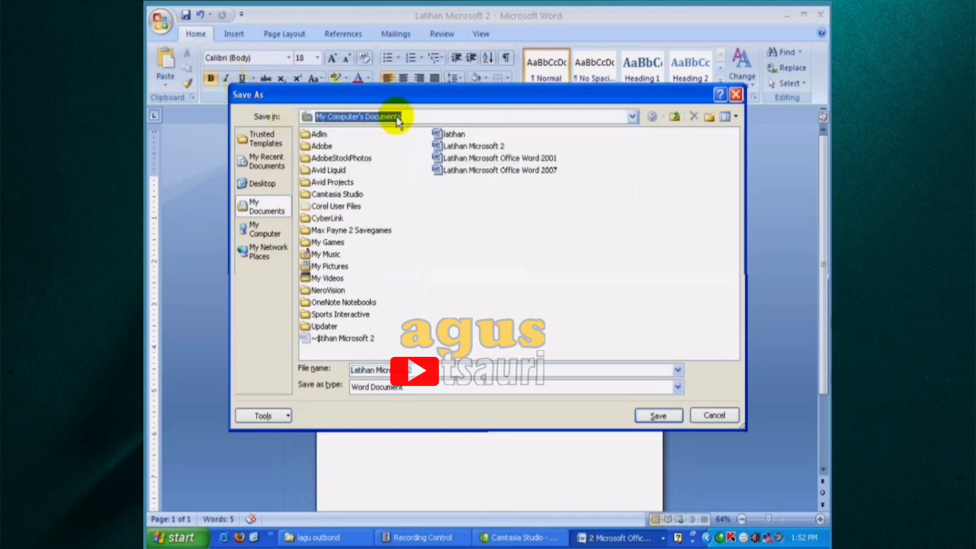
click(411, 371)
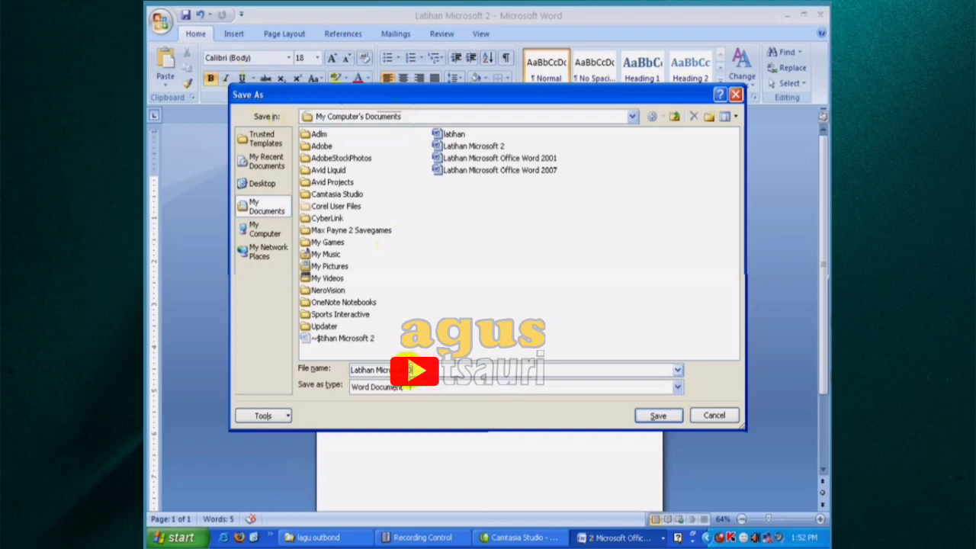
click(666, 417)
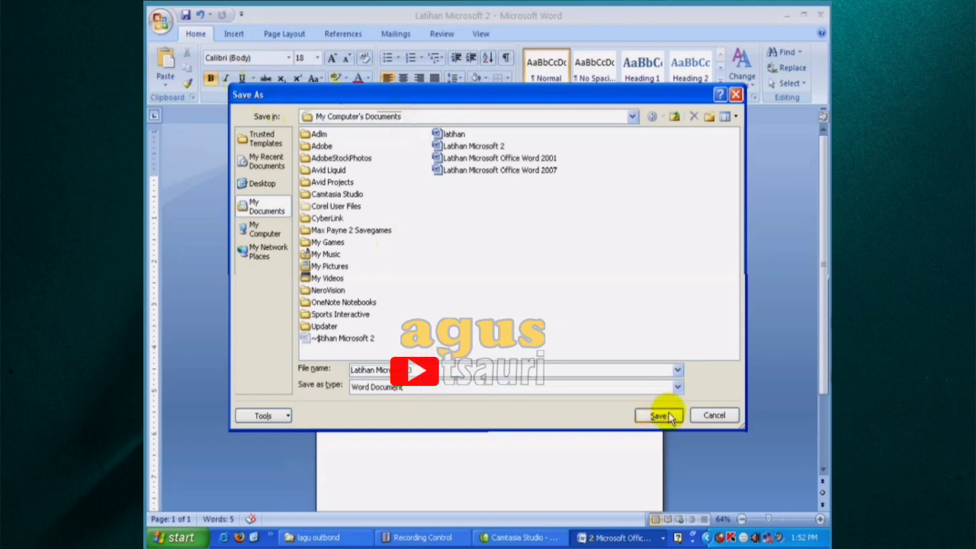
click(668, 416)
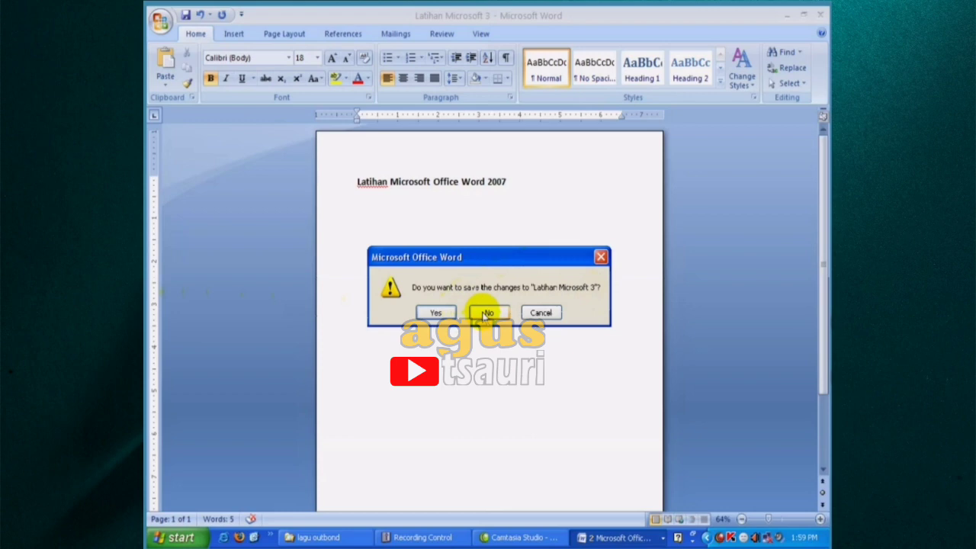
click(537, 312)
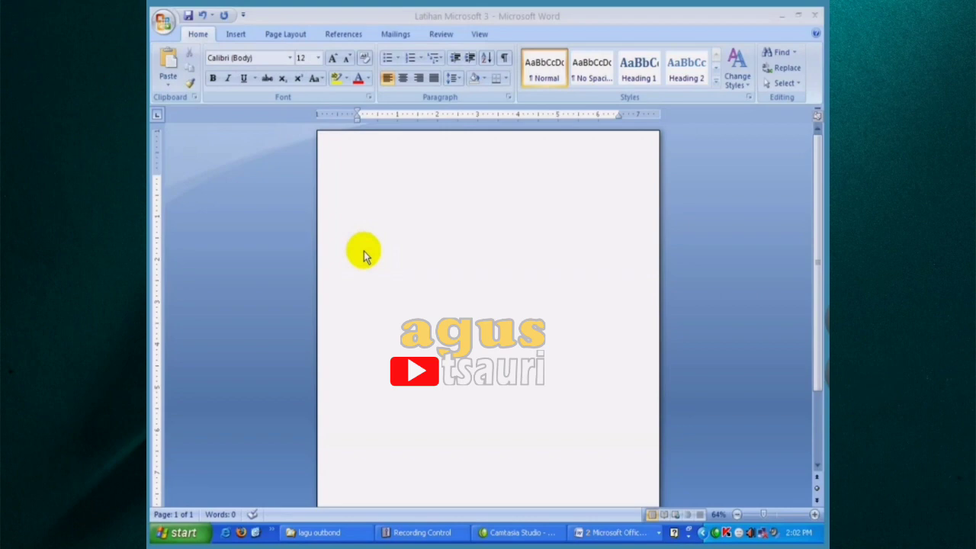
- View the list of available fonts and set the font size to 12
click(289, 60)
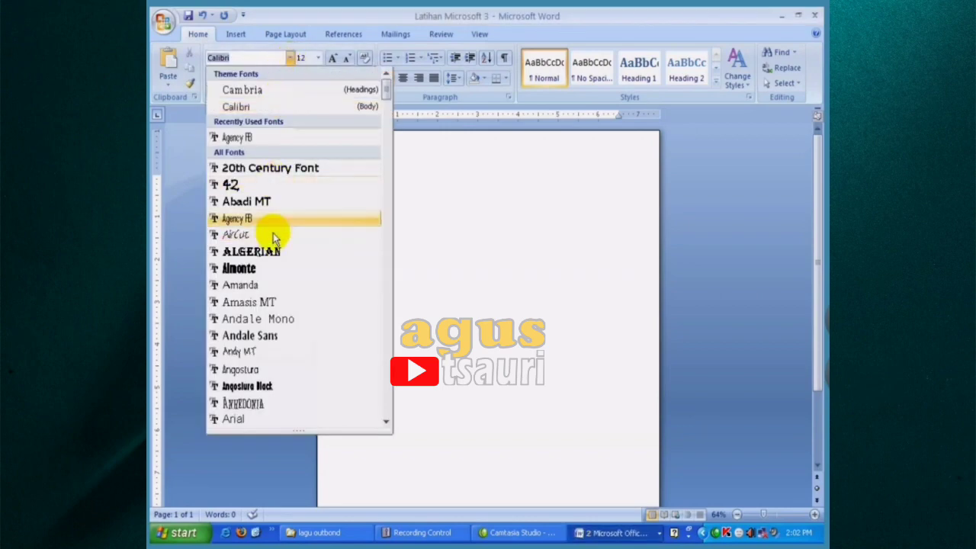
click(321, 59)
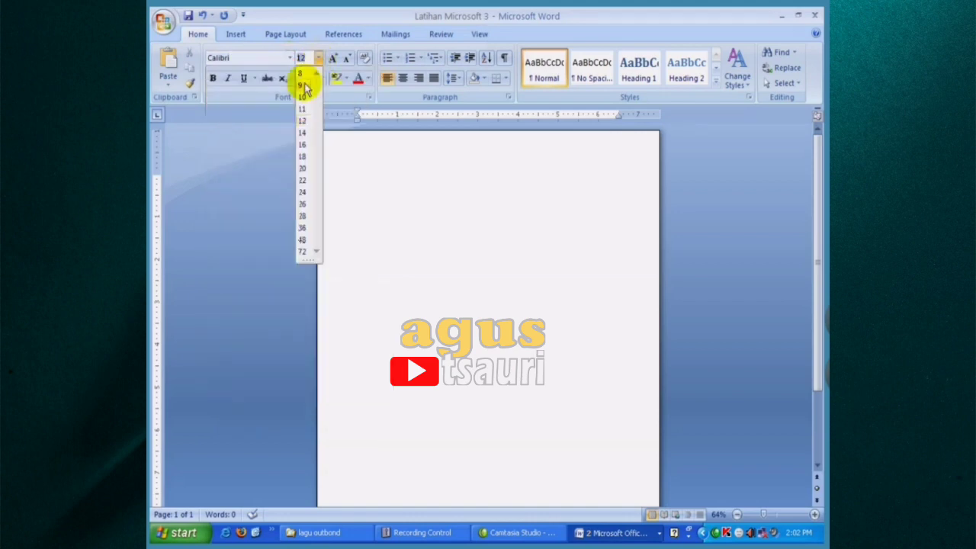
click(302, 120)
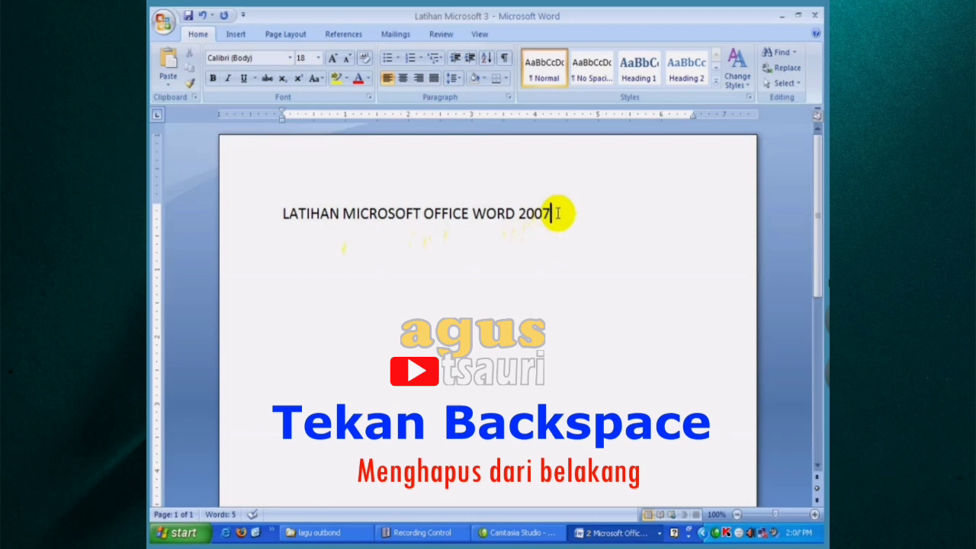
- Erase 2007 backwards from the end of the title line and enter 2007 again
key(BackSpace)
key(BackSpace)
key(BackSpace)
key(BackSpace)
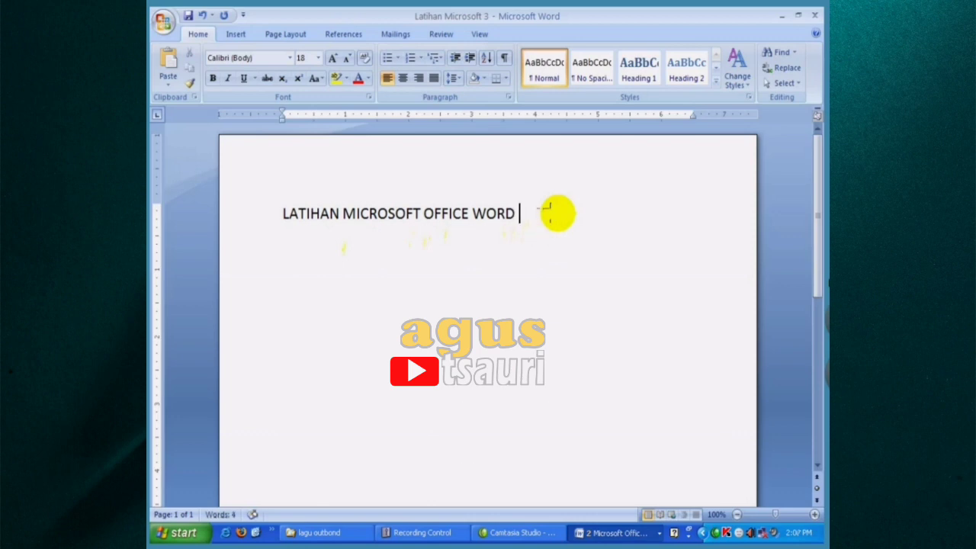
text(2007)
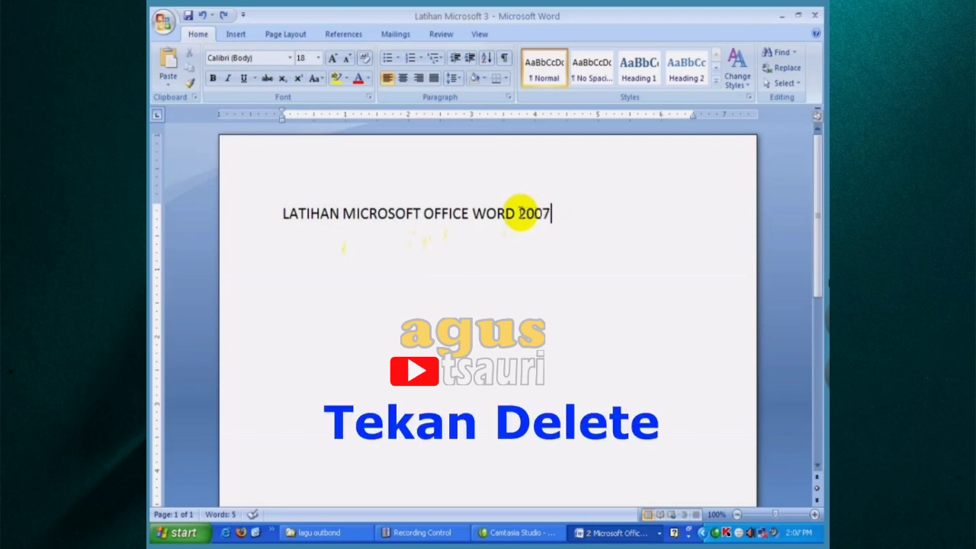
- Delete digits of 2007 forwards from its first digit in the title line, and undo the deletions
click(520, 214)
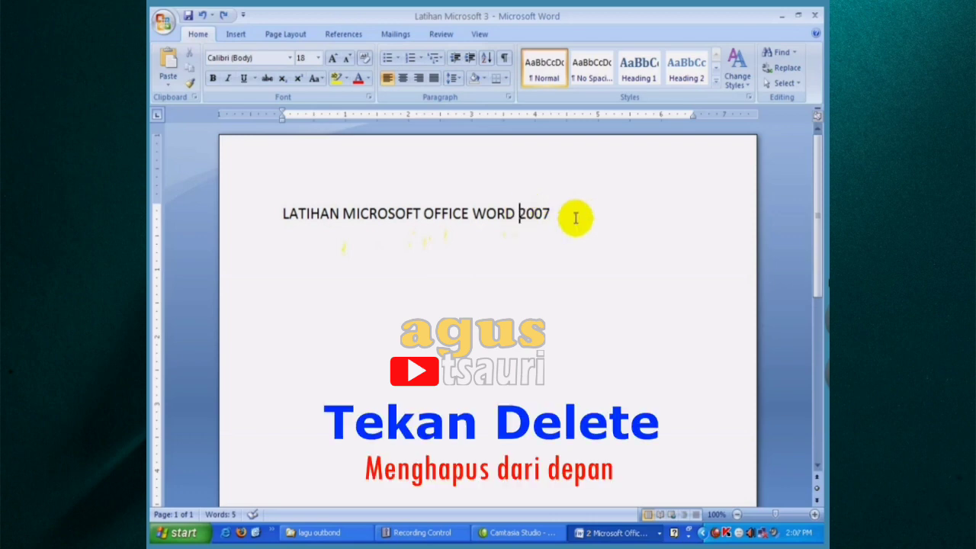
key(Delete)
key(Delete)
key(Delete)
key(Delete)
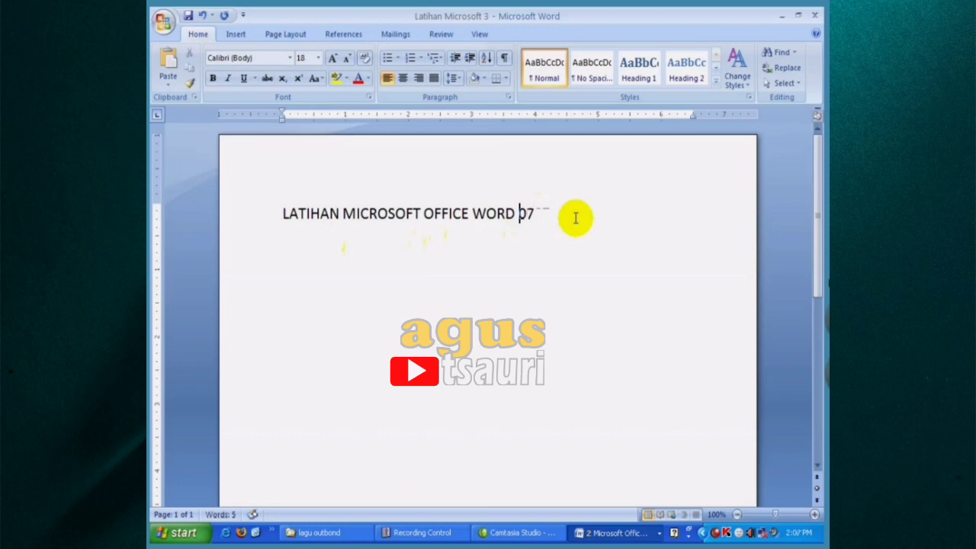
key(ctrl+z)
key(ctrl+z)
key(ctrl+z)
key(ctrl+z)
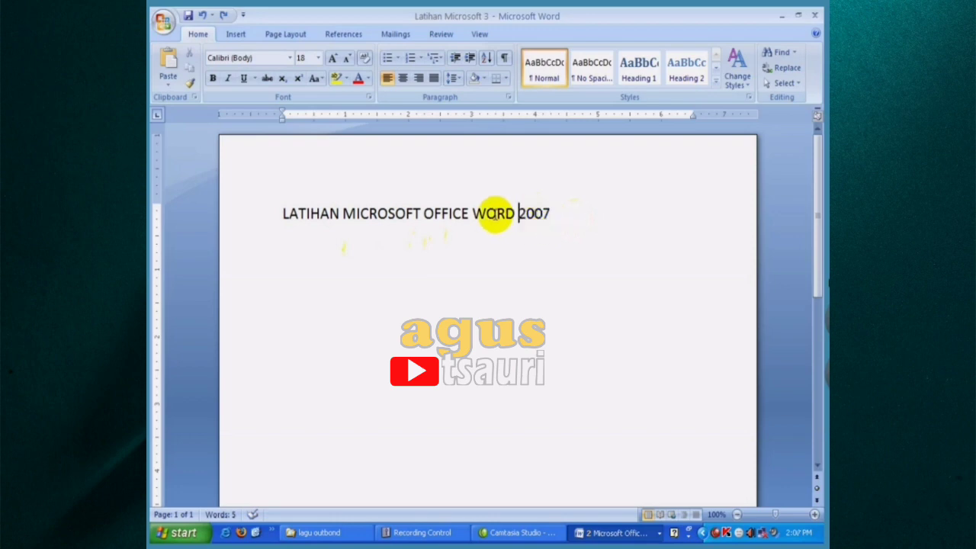
- Delete the word WORD from the title line
drag(473, 212, 511, 210)
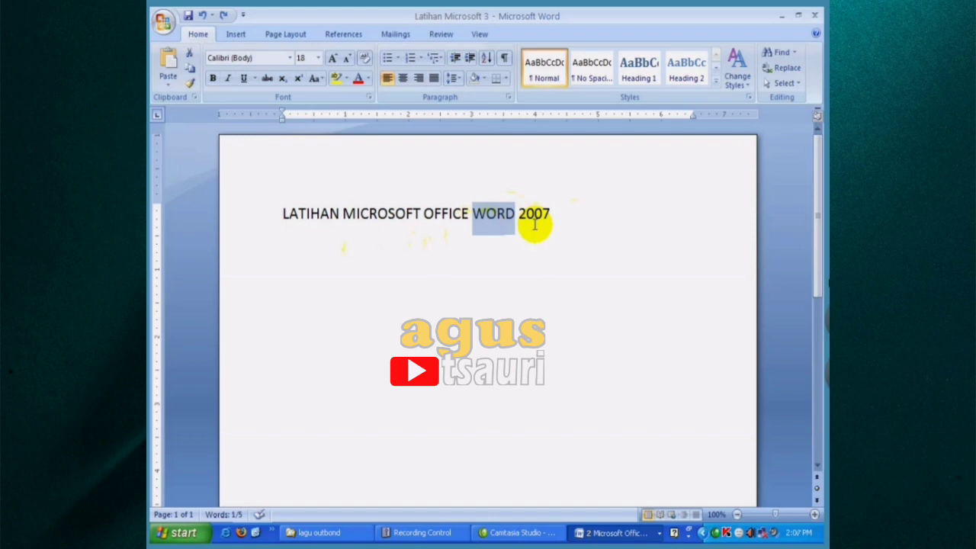
key(Delete)
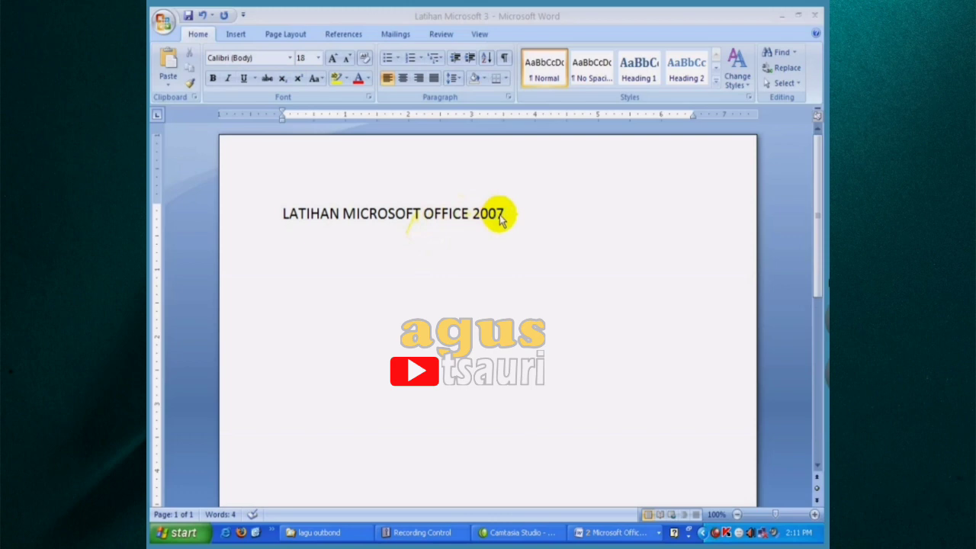
- Copy the words OFFICE 2007 from the title line
click(433, 220)
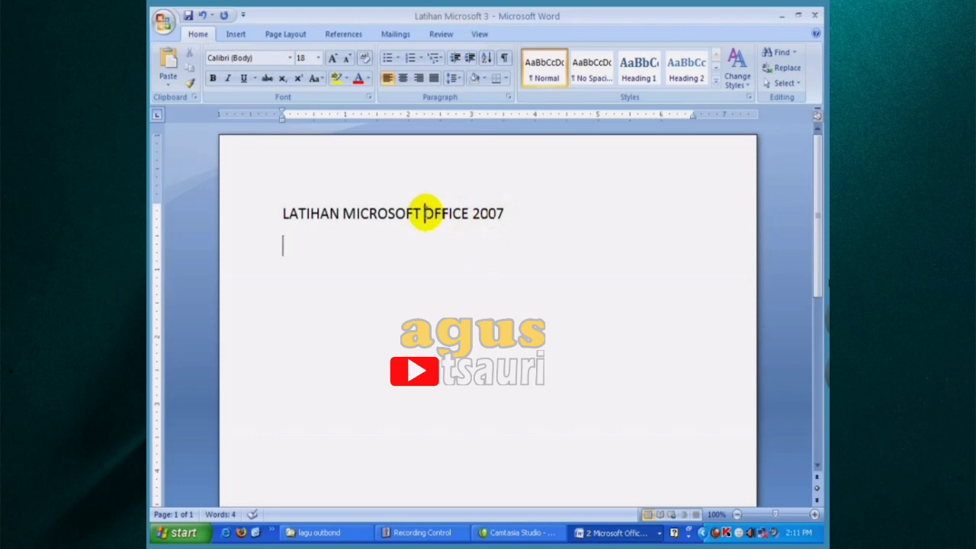
drag(424, 214, 501, 218)
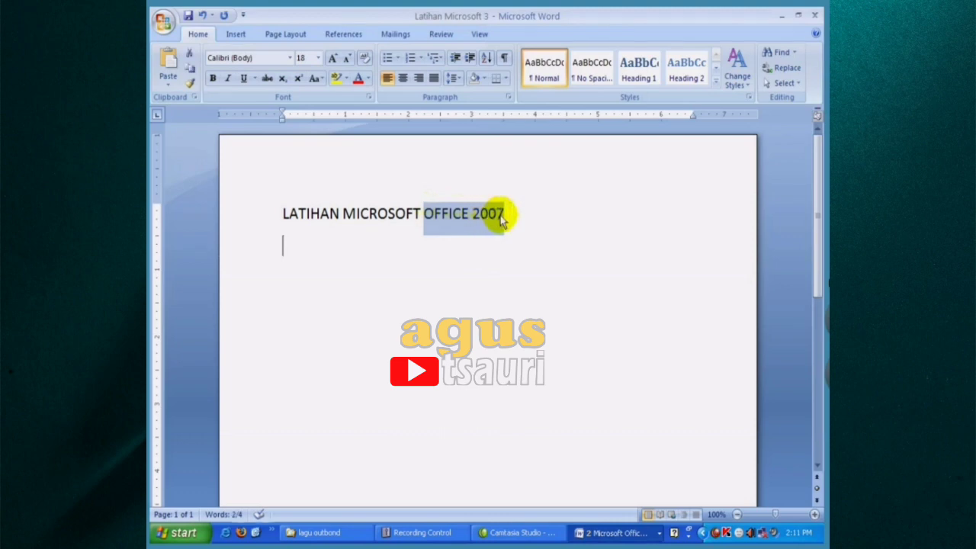
click(191, 71)
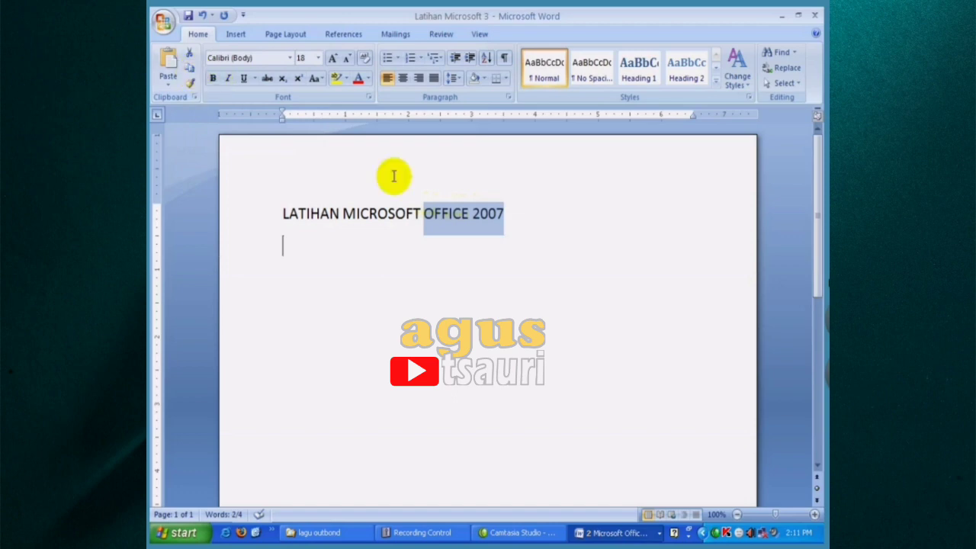
- Paste the copied words on a new line below the title line
click(506, 212)
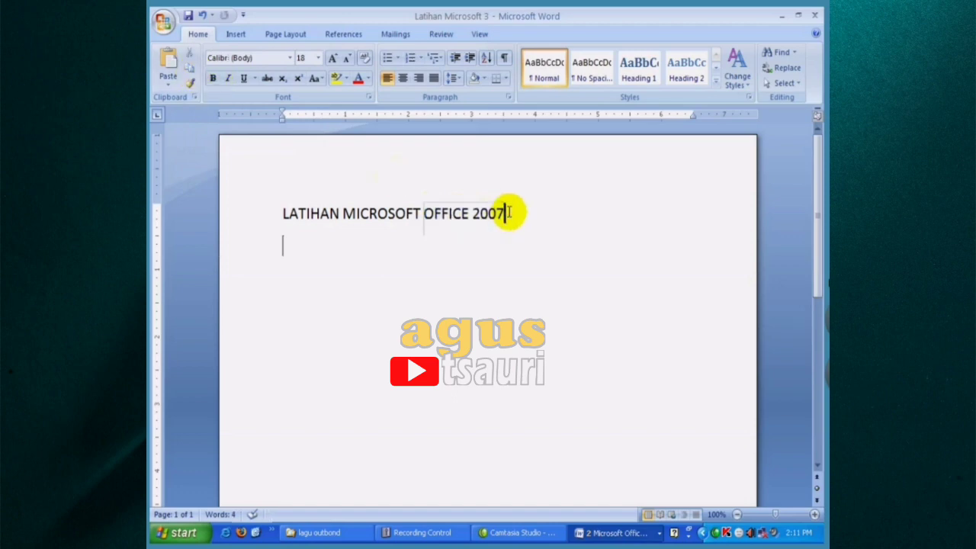
click(492, 210)
click(534, 210)
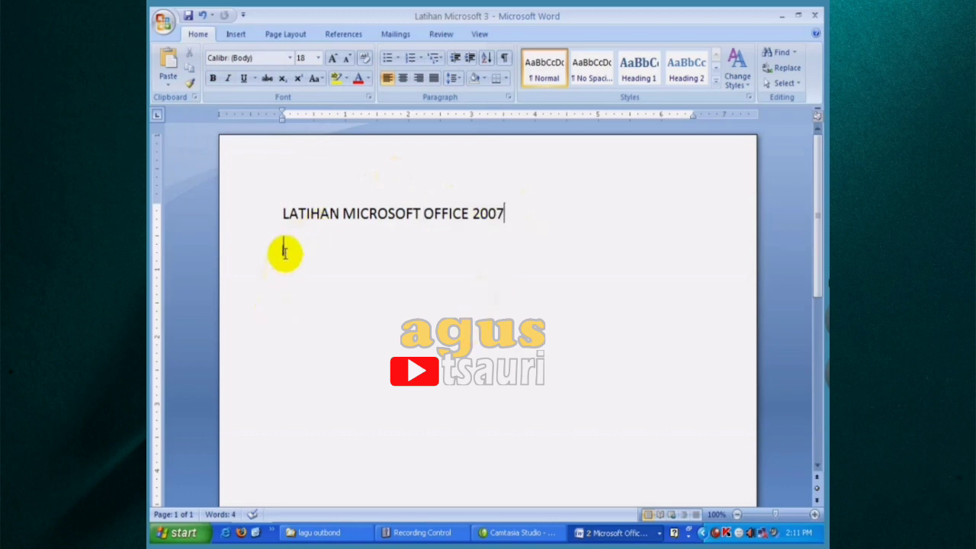
key(Return)
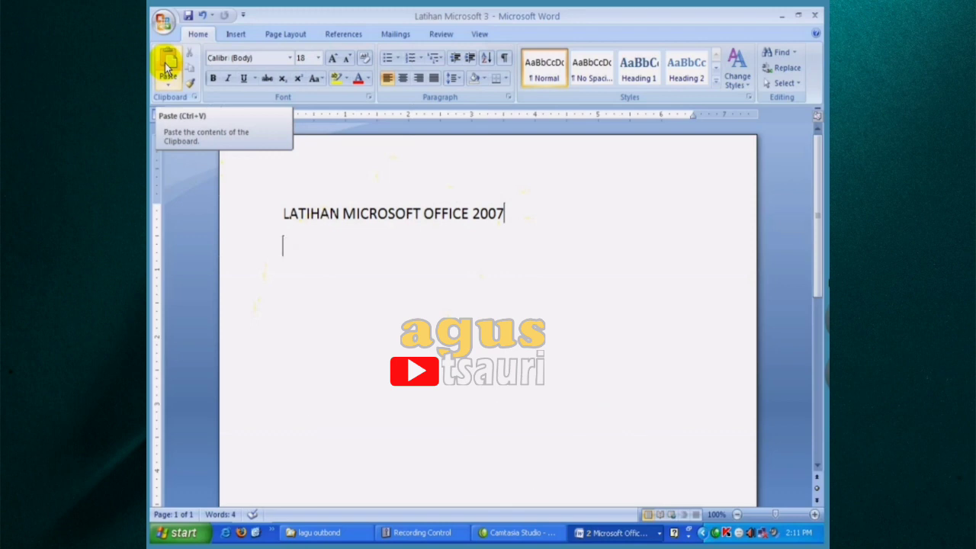
key(ctrl+v)
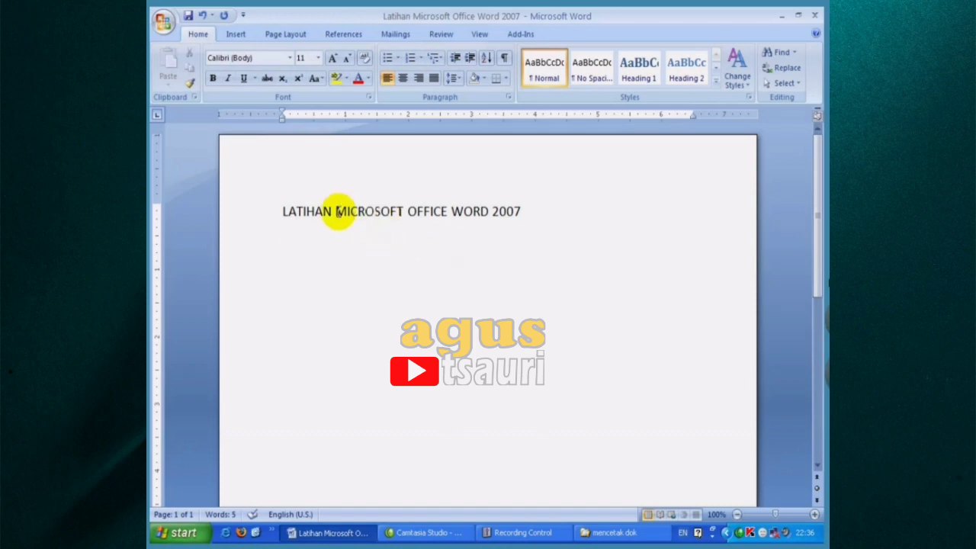
- Make the word LATIHAN bold in the title line
drag(332, 211, 298, 203)
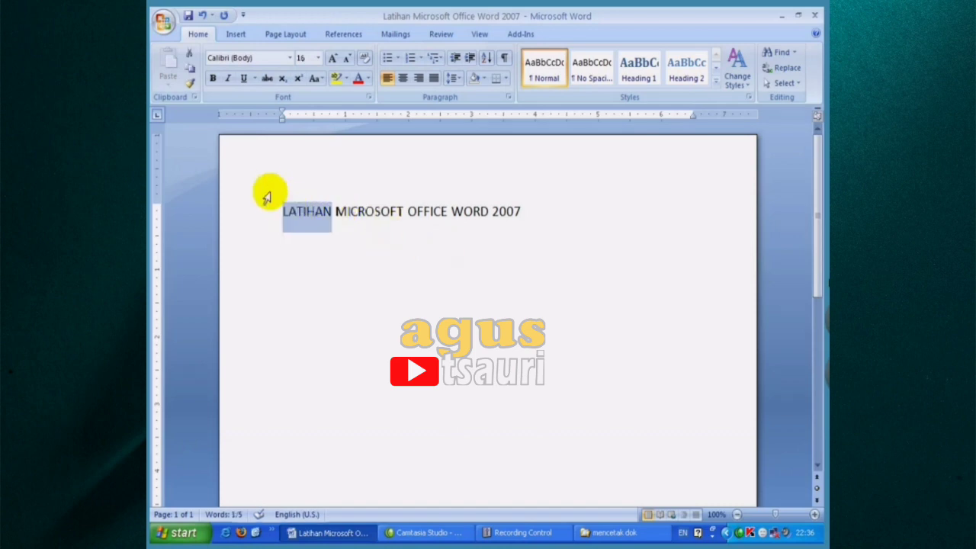
click(213, 79)
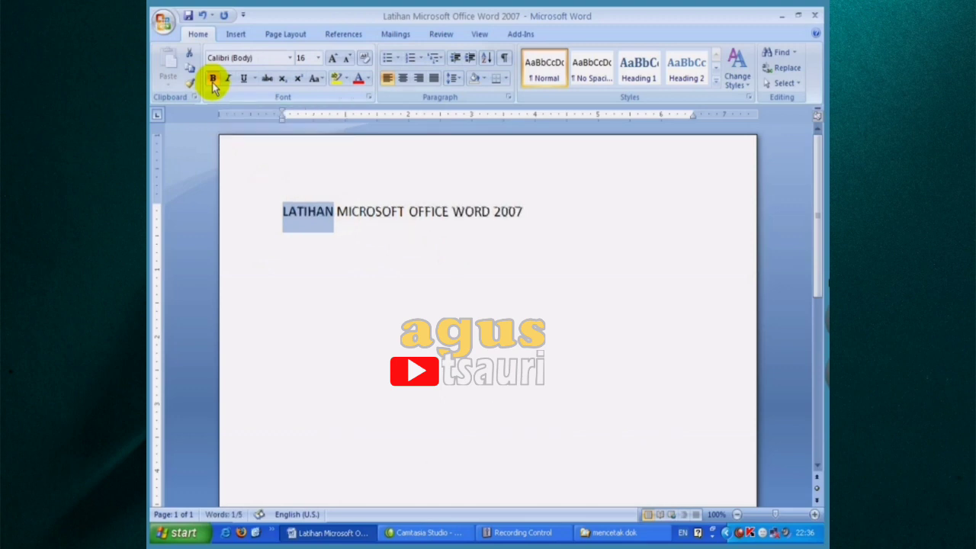
- Italicize the word MICROSOFT in the title line
click(339, 212)
drag(341, 211, 403, 210)
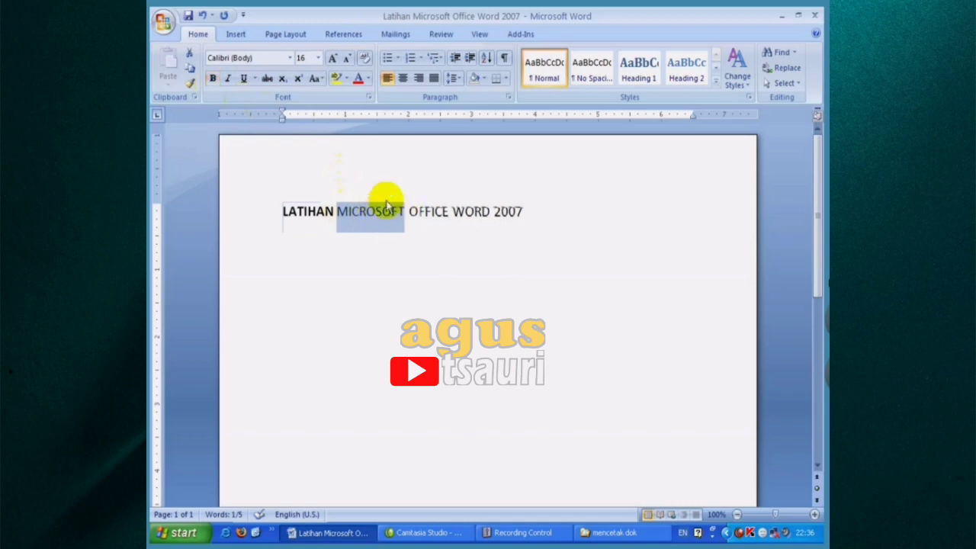
click(229, 79)
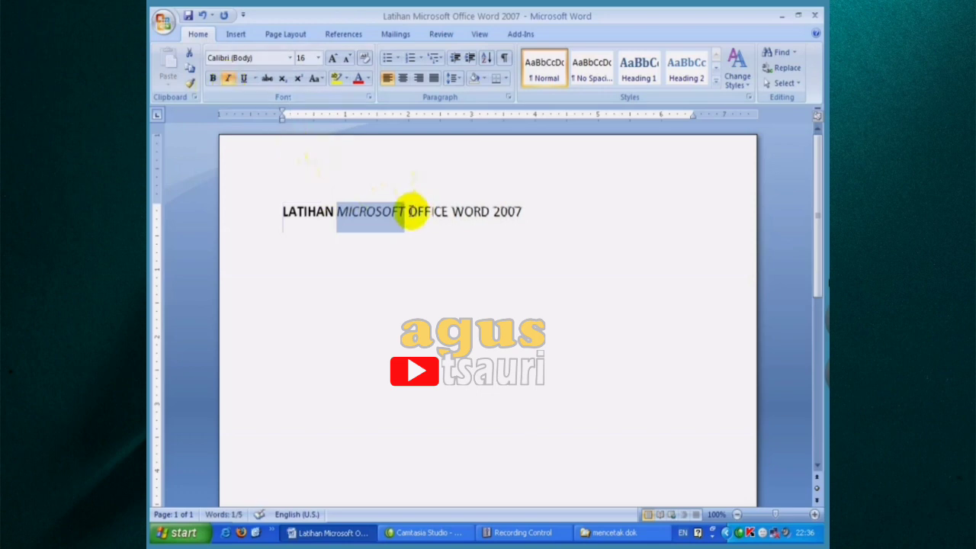
- Underline the words OFFICE WORD 2007 in the title line
drag(408, 212, 512, 217)
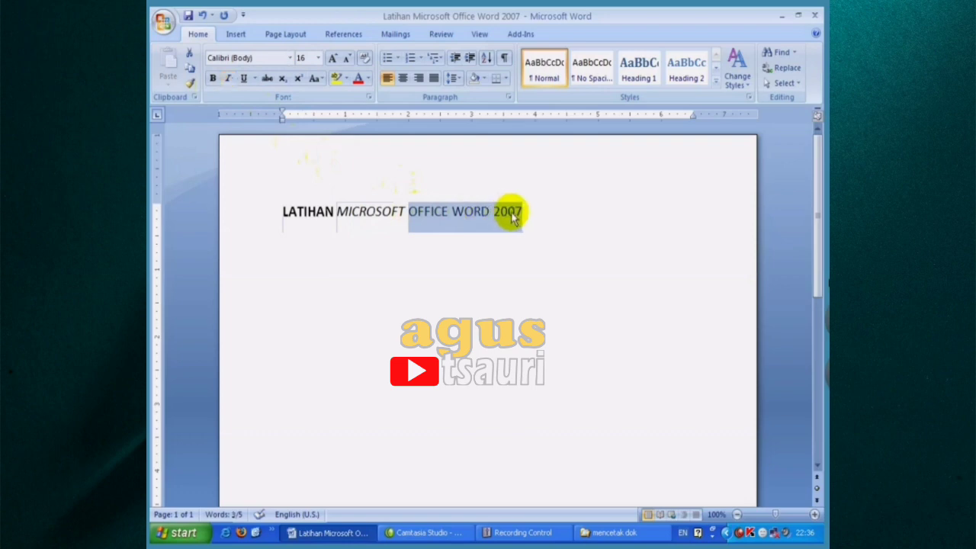
click(244, 79)
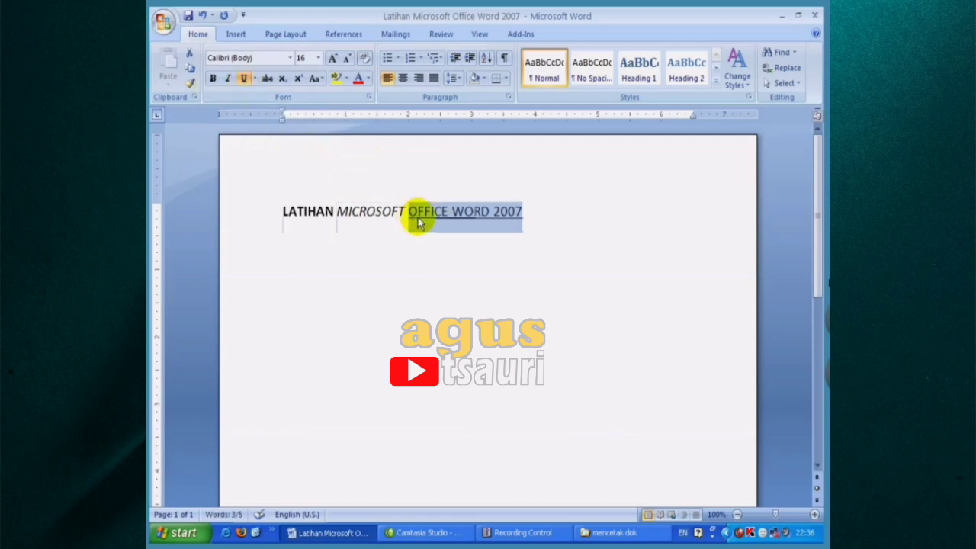
click(536, 233)
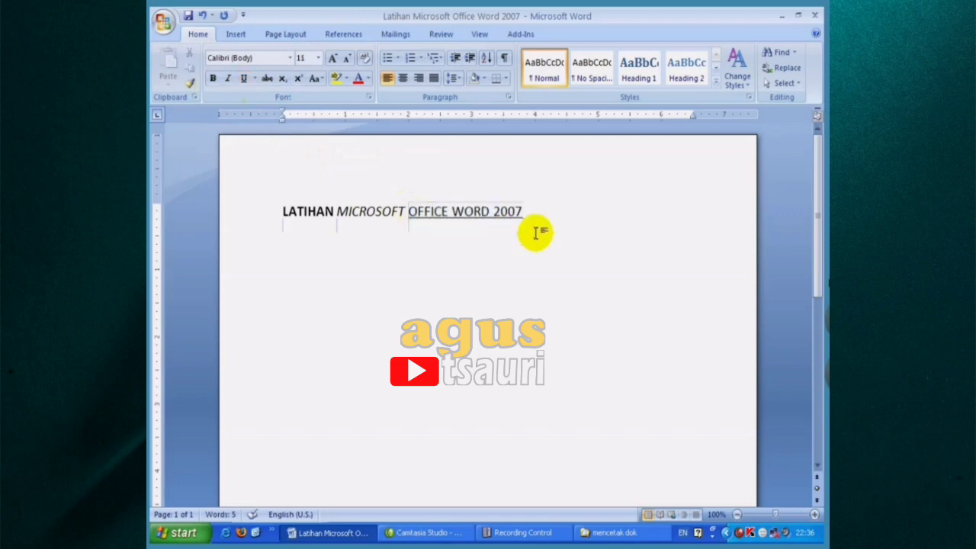
- Remove the underline from the words OFFICE WORD 2007 in the title line
drag(527, 211, 429, 213)
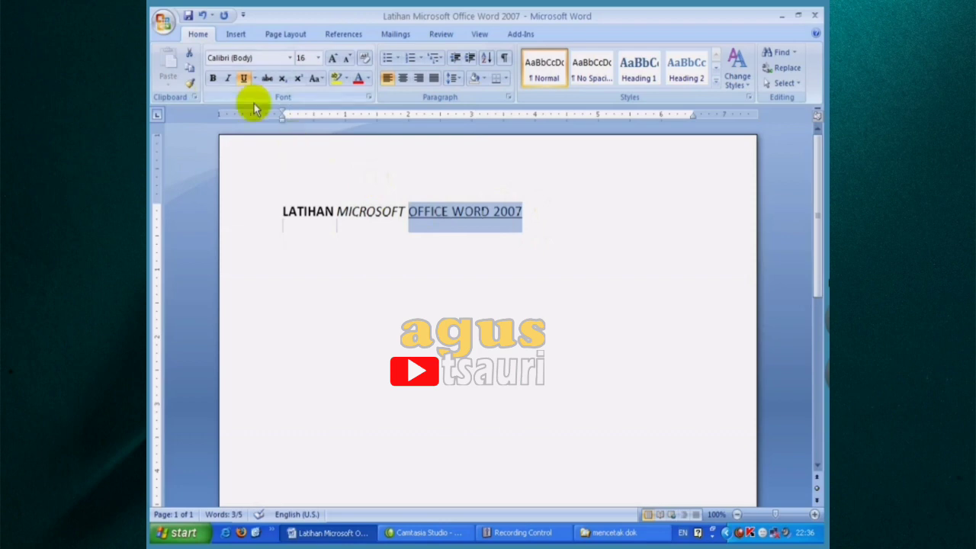
click(245, 79)
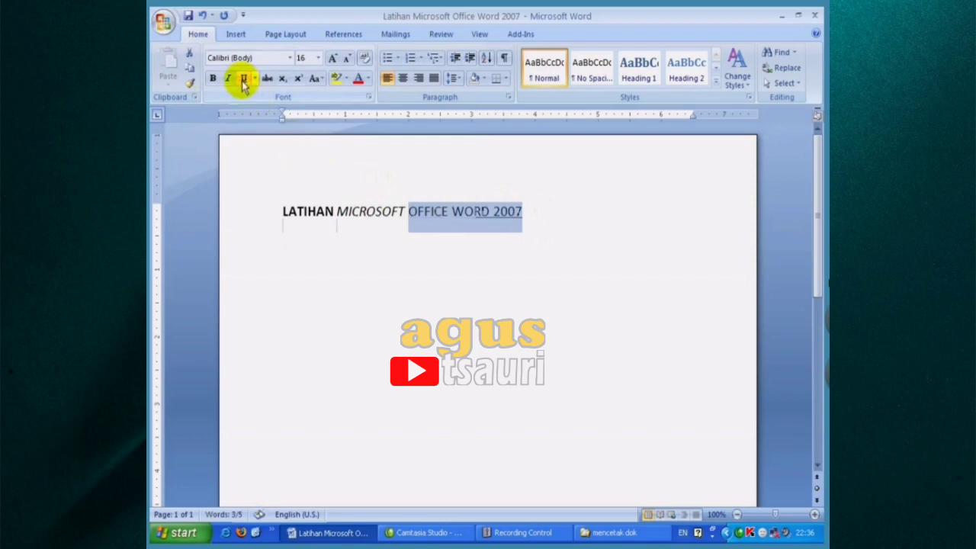
- Remove the italics from the word MICROSOFT and the bold from the word LATIHAN in the title line
drag(404, 215, 339, 211)
click(228, 78)
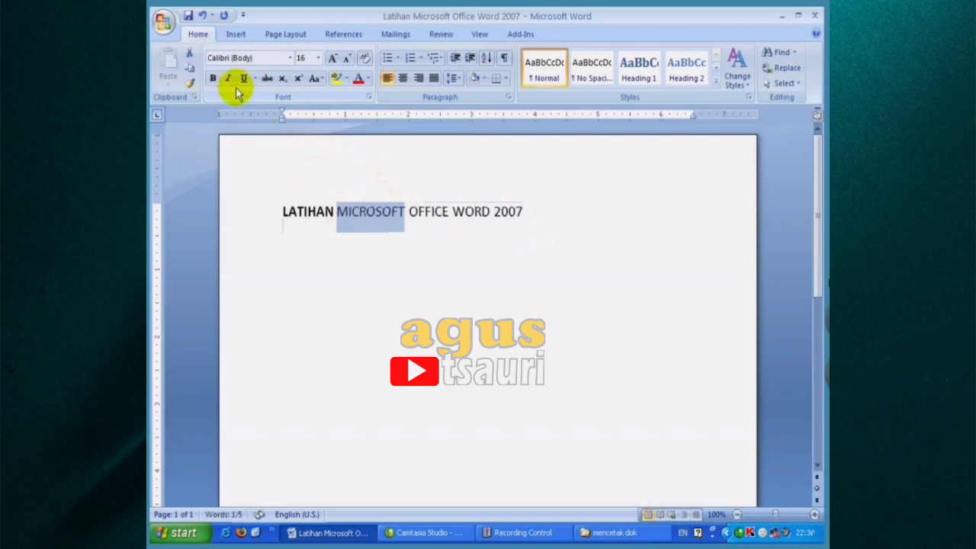
drag(334, 215, 283, 212)
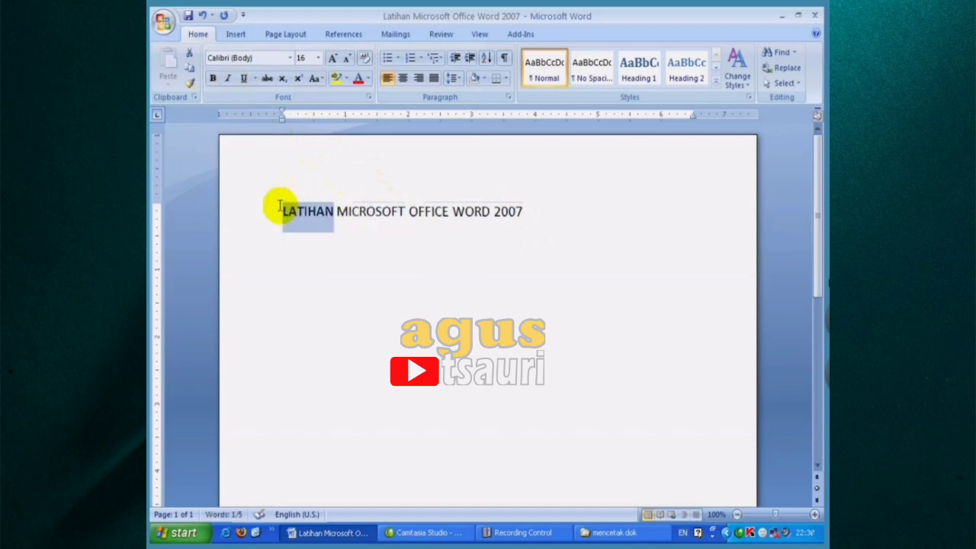
click(213, 79)
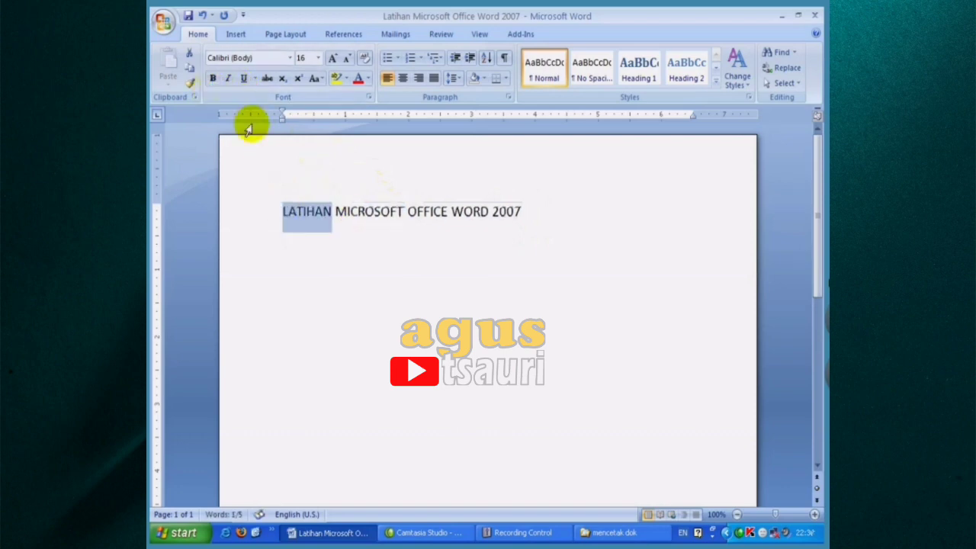